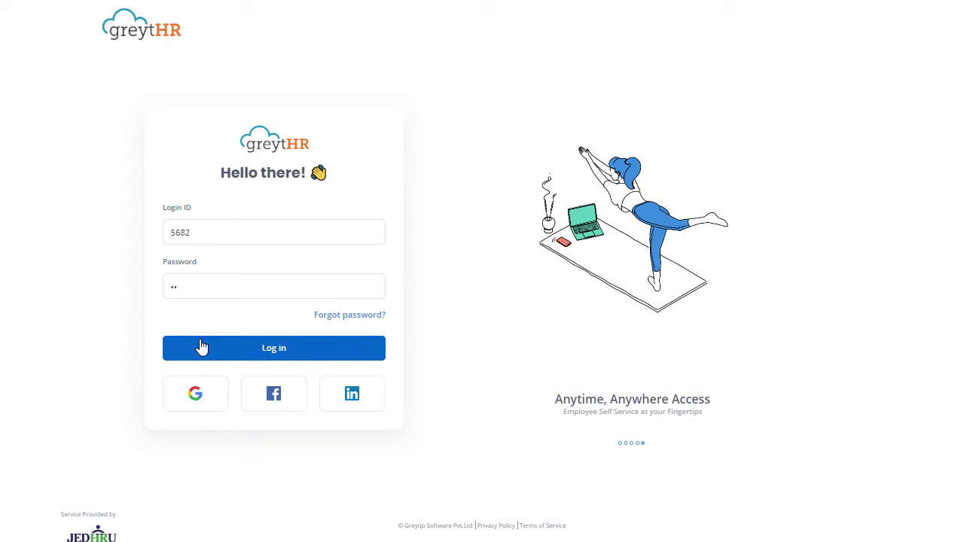
- Log in and go to Salary > Proof Of Investment for 2022-2023
click(201, 345)
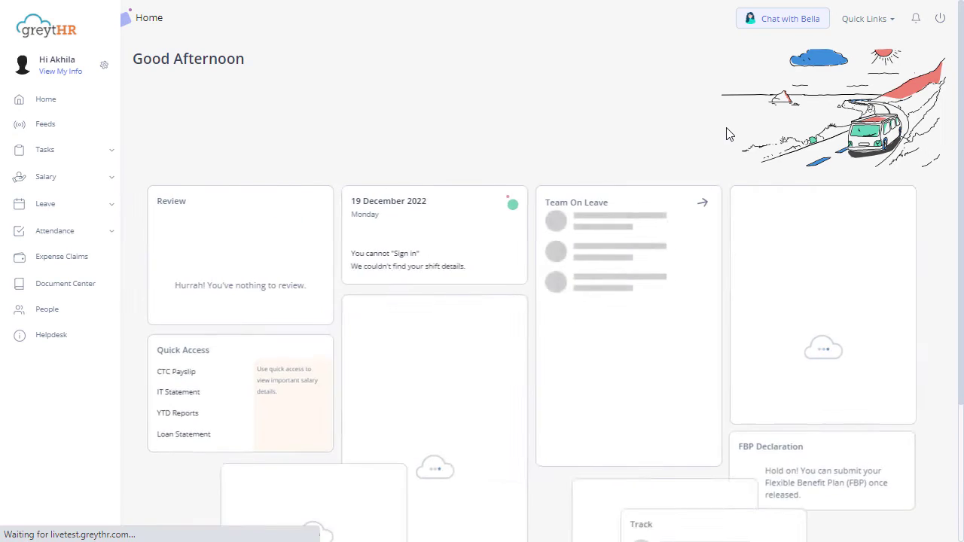
click(69, 178)
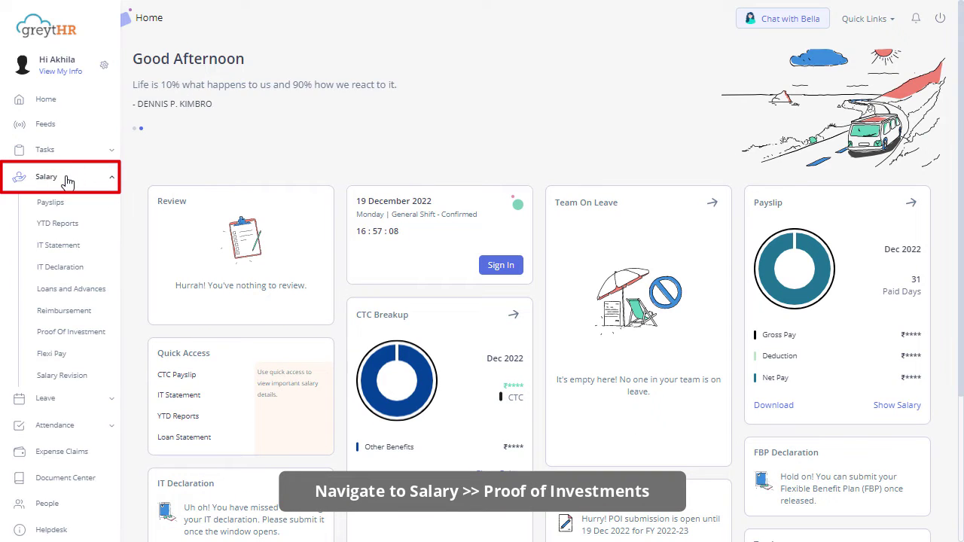
click(66, 329)
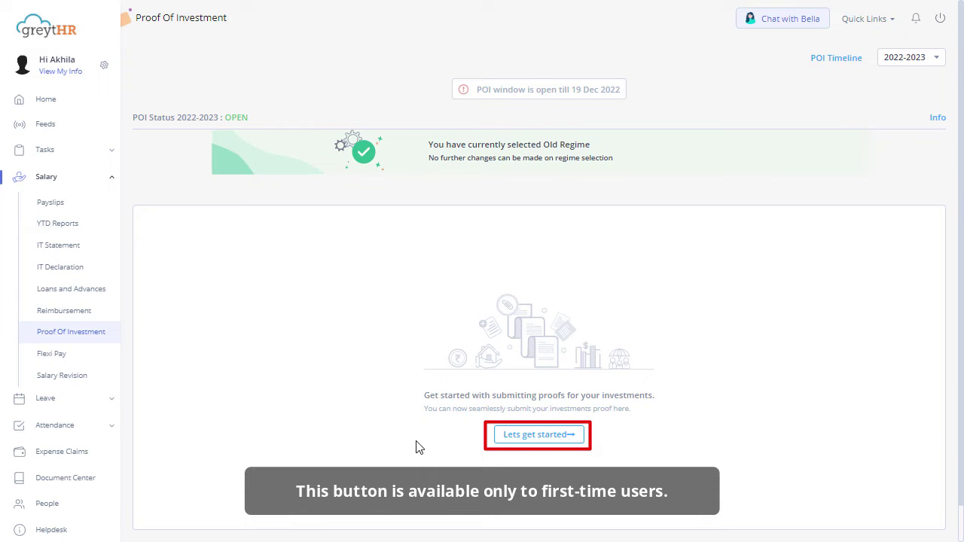
- Start the proof submission and expand the 1. Section 80C investment items
click(533, 444)
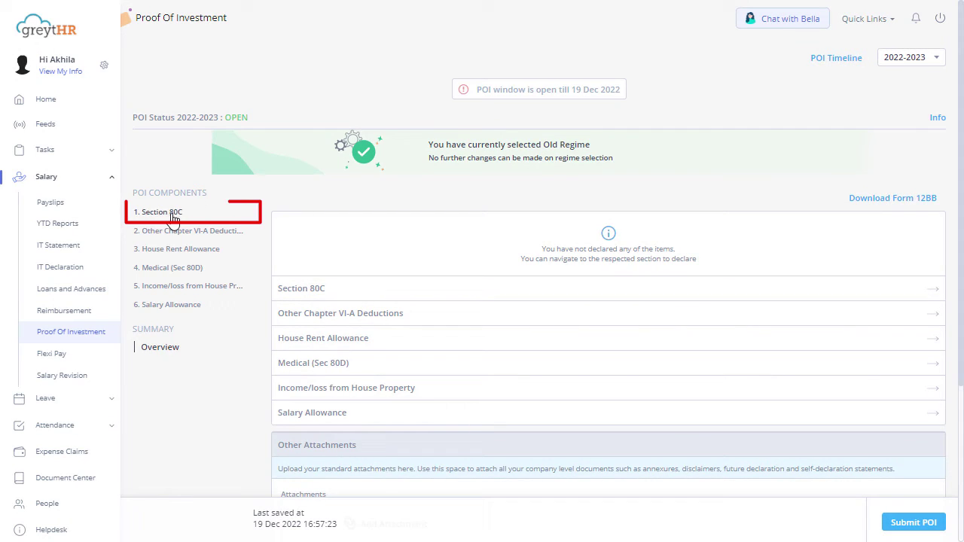
click(172, 213)
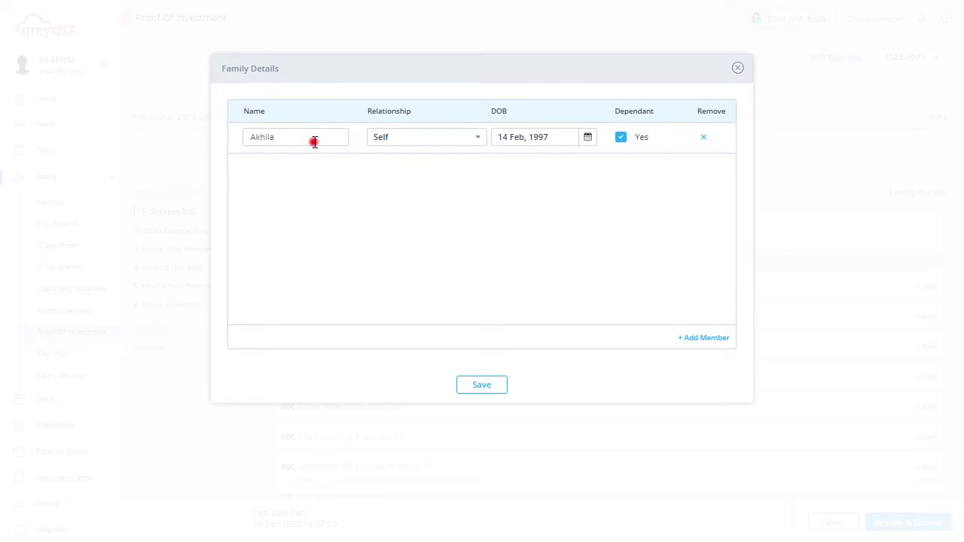
- Save a sister born 02 Feb 2000 as a dependant, then close Family Details
double_click(315, 141)
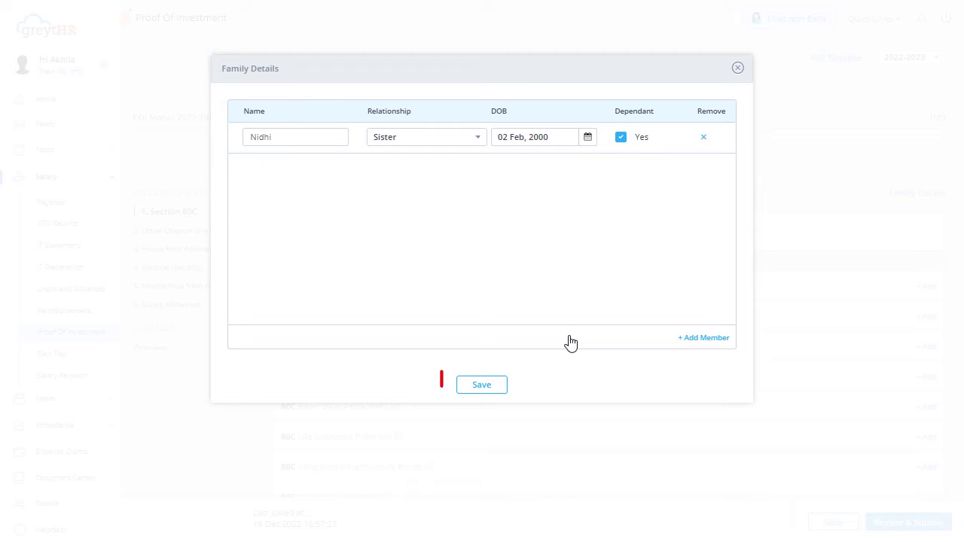
click(498, 385)
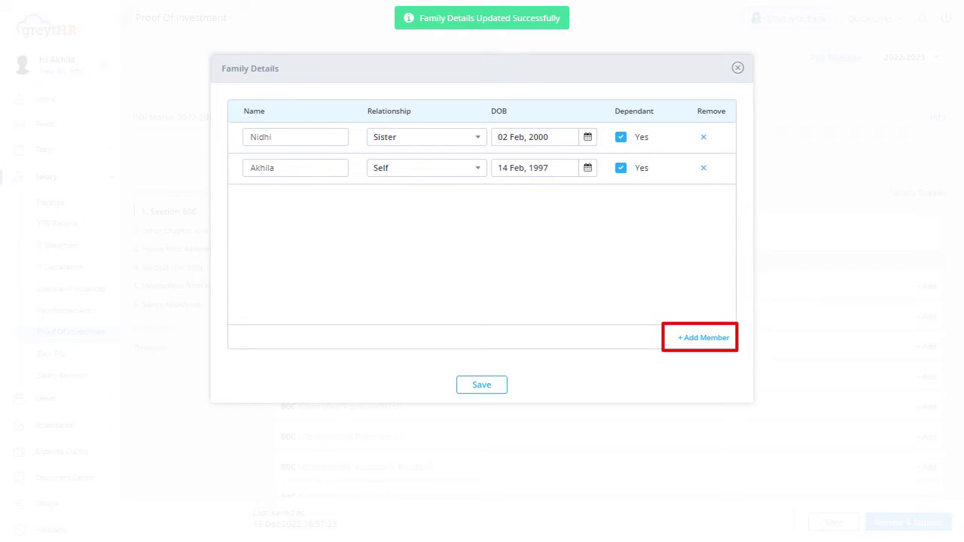
click(738, 68)
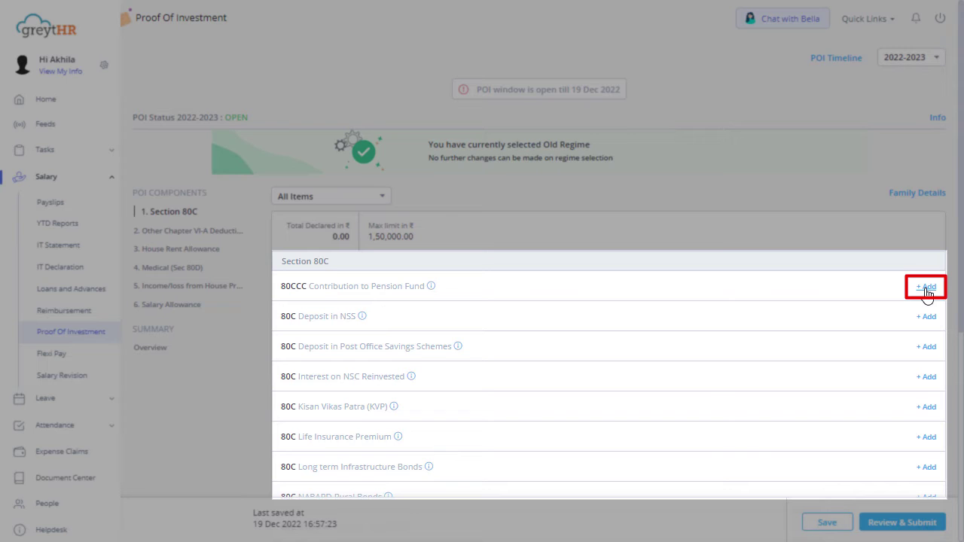
- Declare 80000 under 80CCC Pension Fund with Document.jpg attached as proof, and save
click(926, 291)
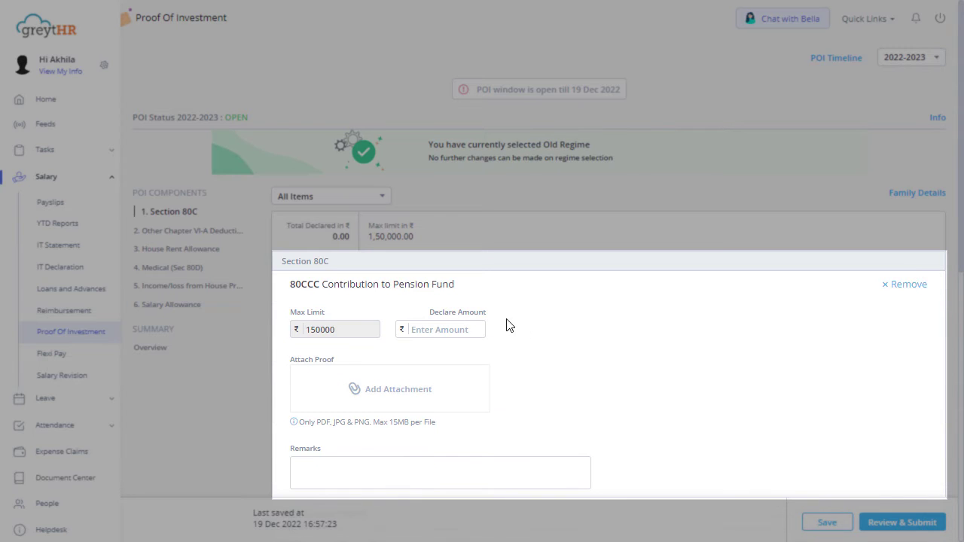
click(457, 329)
text(80000)
click(519, 332)
click(388, 390)
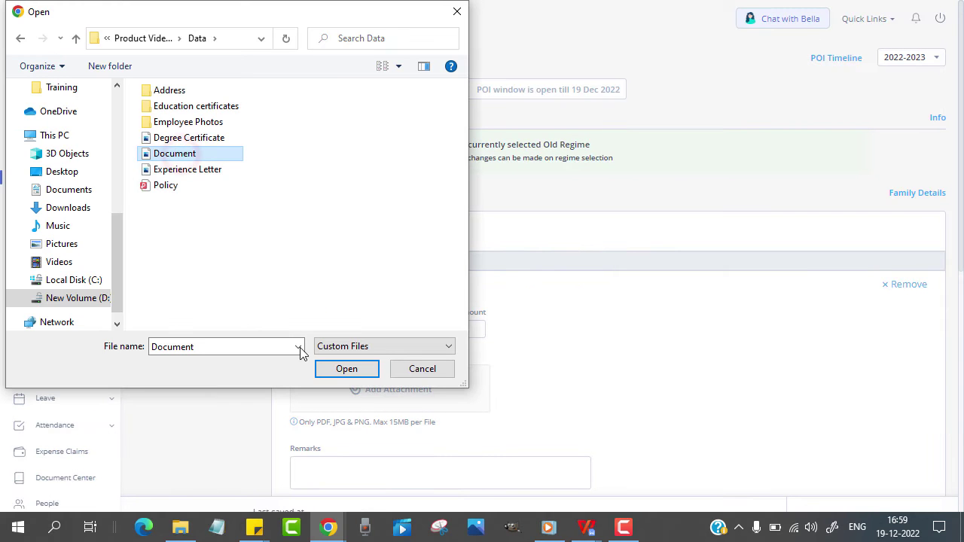
click(346, 368)
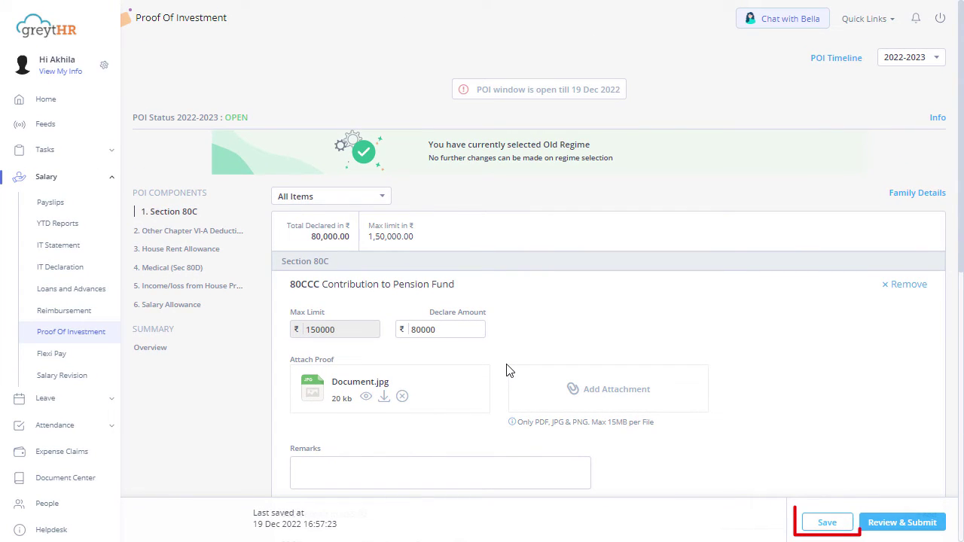
click(826, 522)
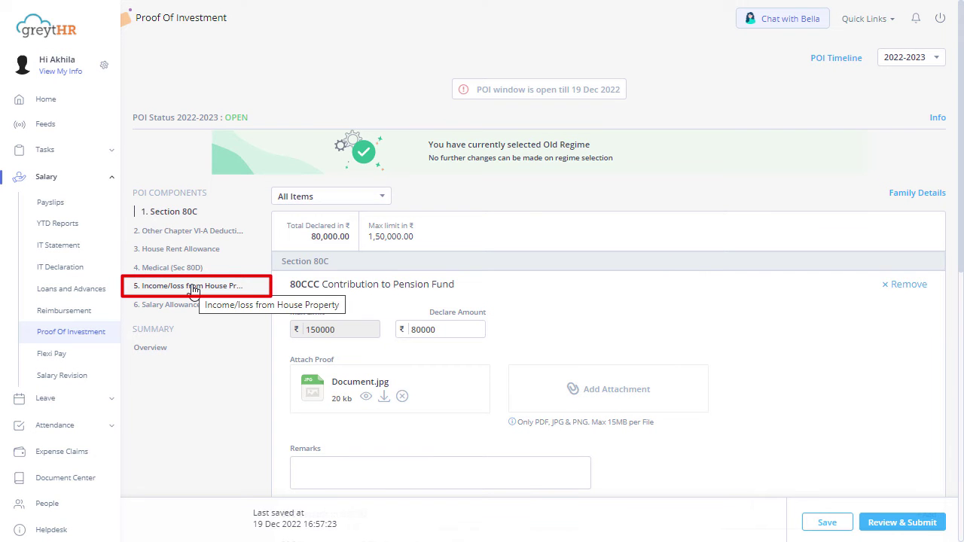
- Declare 30000 self-occupied housing loan interest, jointly owned at 50%, with Document.jpg attached
click(194, 290)
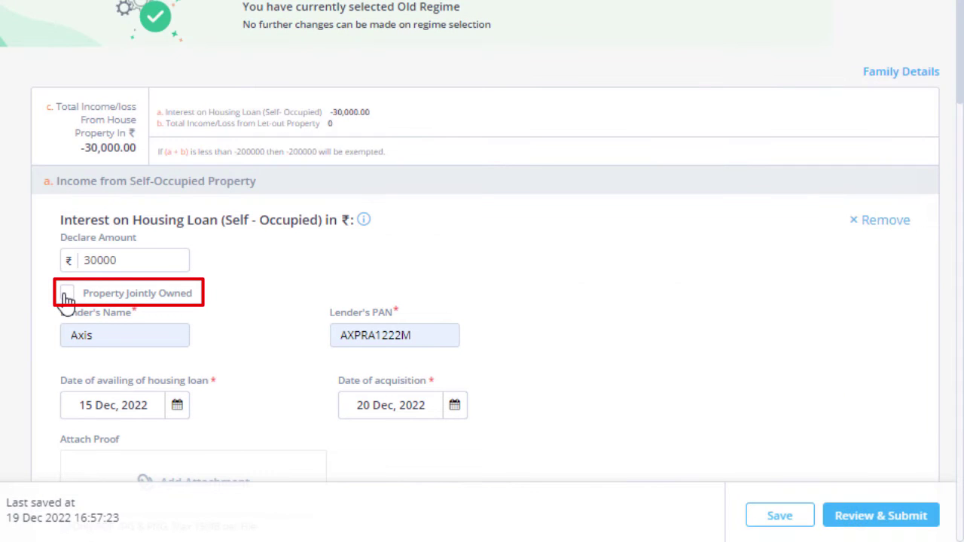
click(68, 294)
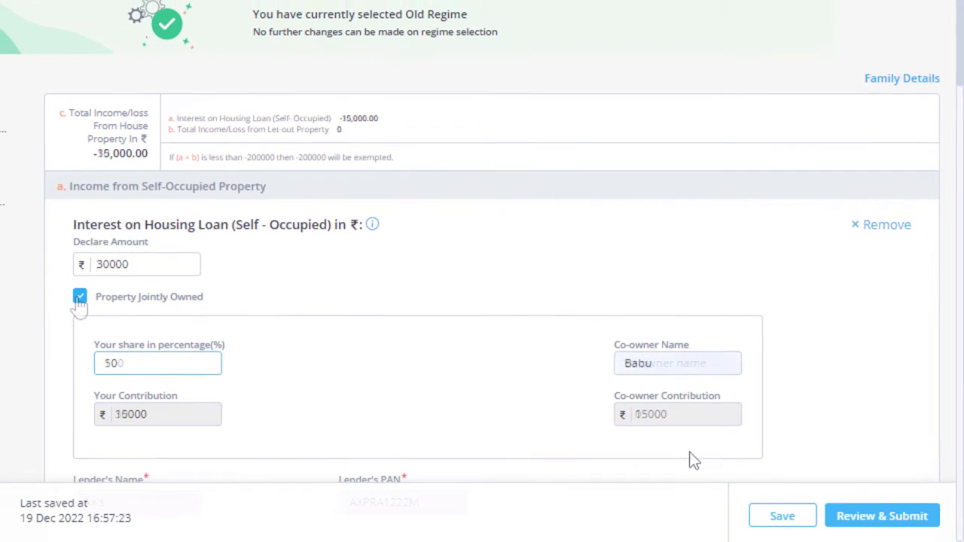
scroll(549, 392, down, 1)
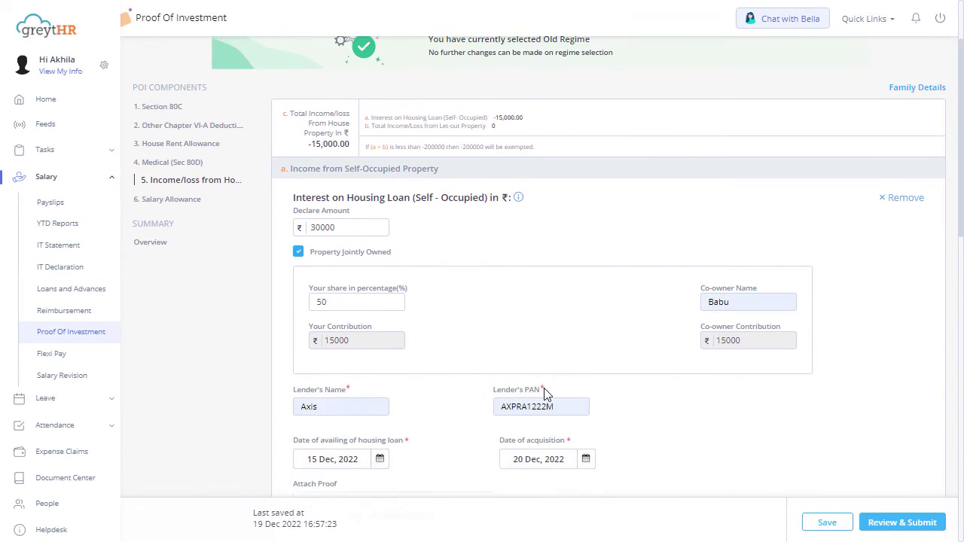
scroll(545, 391, down, 3)
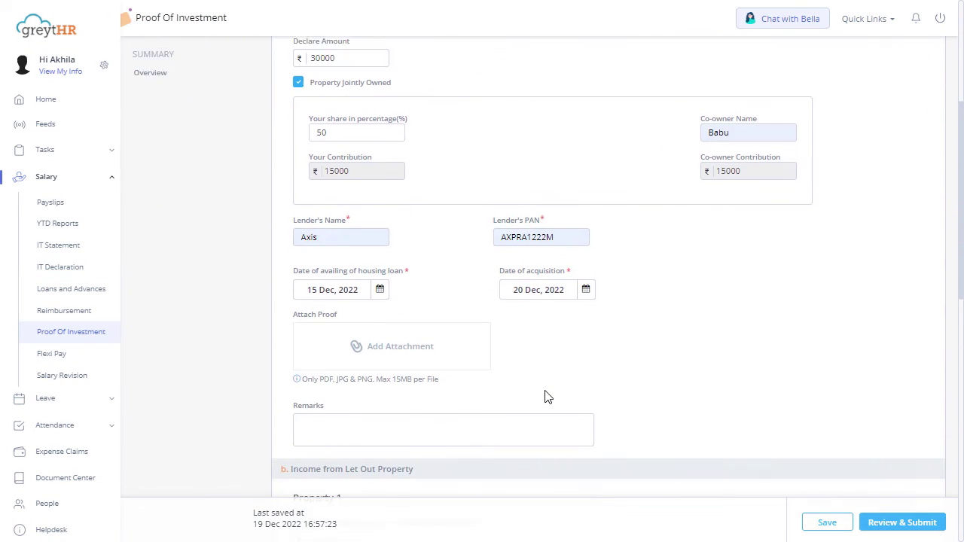
scroll(546, 391, down, 1)
scroll(546, 391, down, 1)
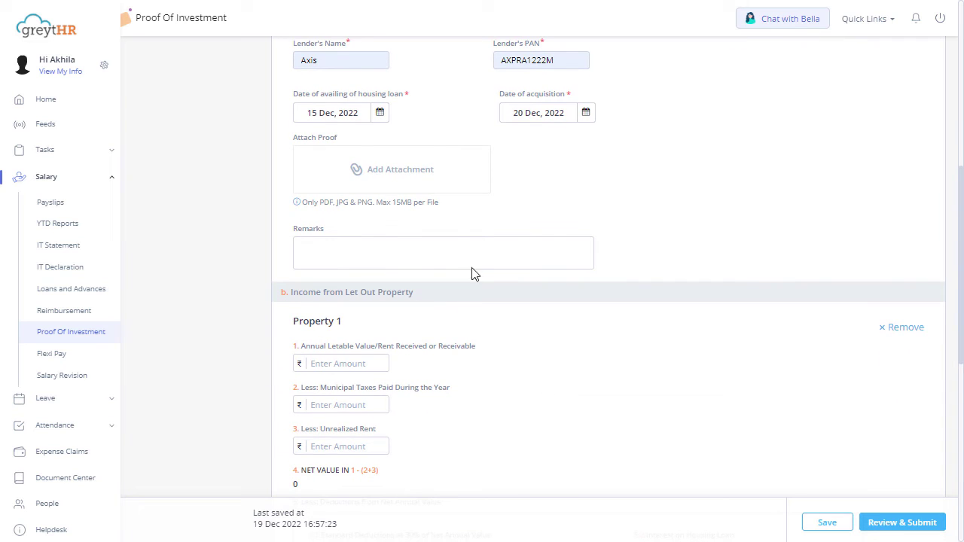
click(412, 173)
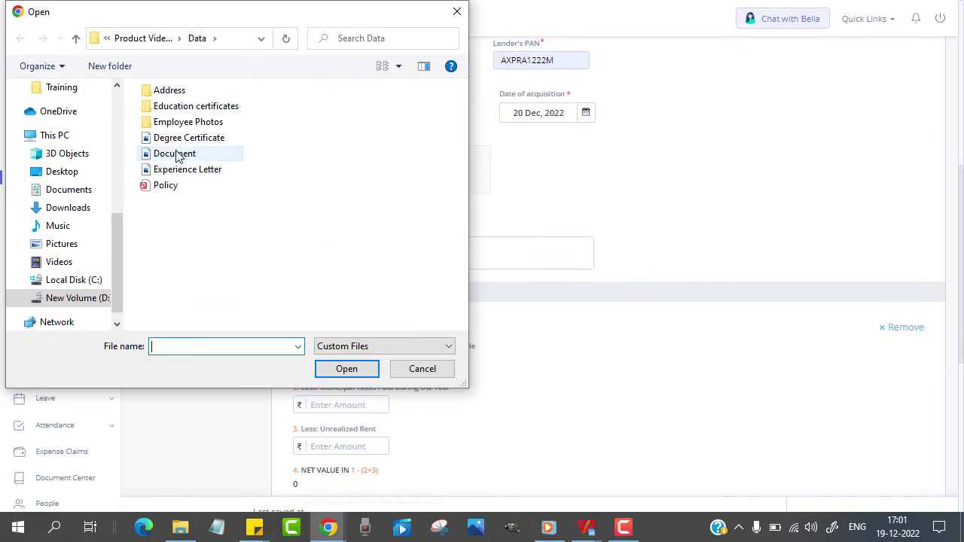
click(173, 154)
click(345, 364)
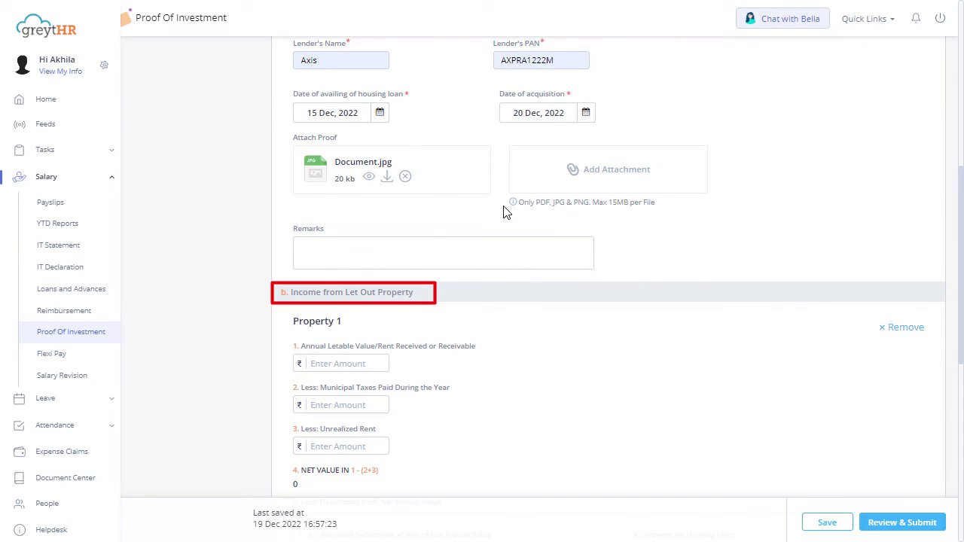
- Enter 80000 as the let-out property's annual letable value (56000 income) and save
scroll(505, 212, down, 3)
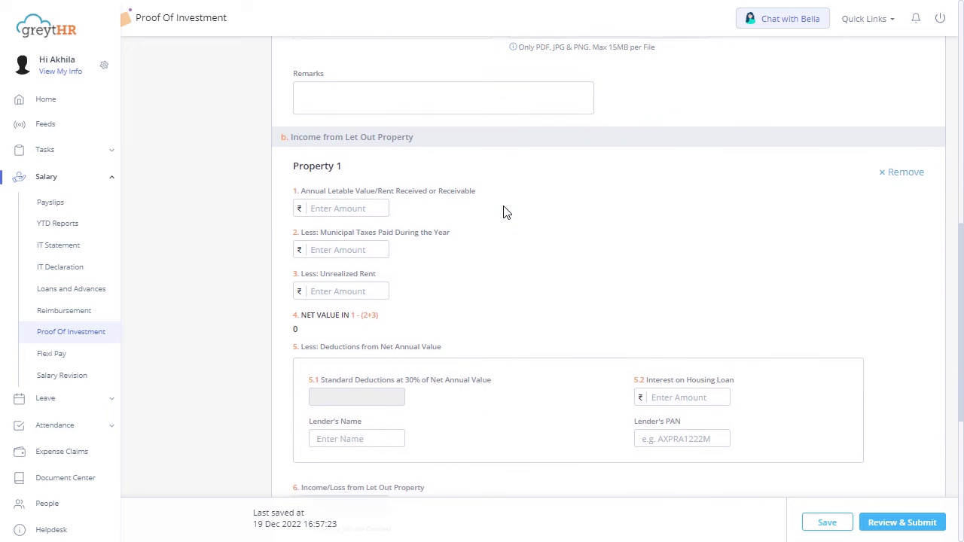
click(364, 138)
text(80000)
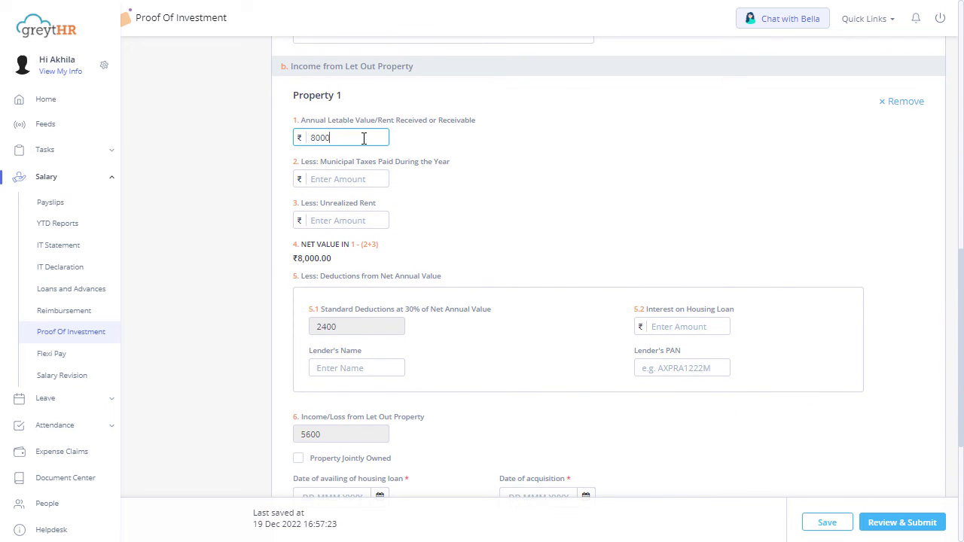
click(444, 200)
scroll(444, 202, down, 1)
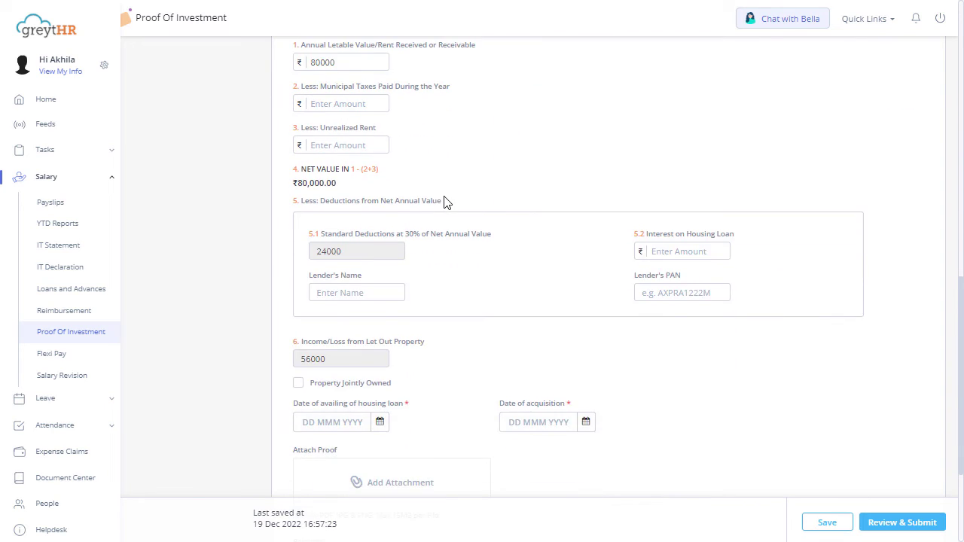
scroll(444, 202, down, 3)
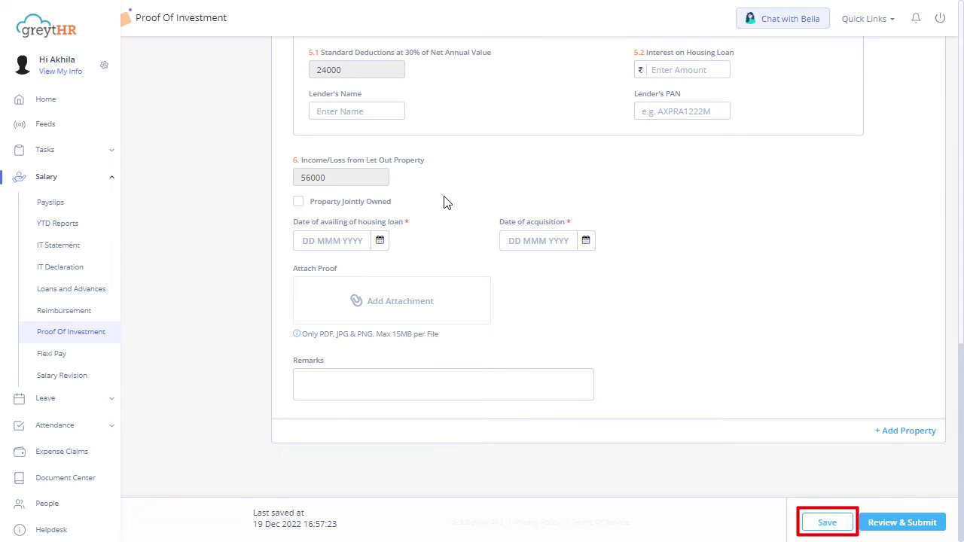
click(824, 523)
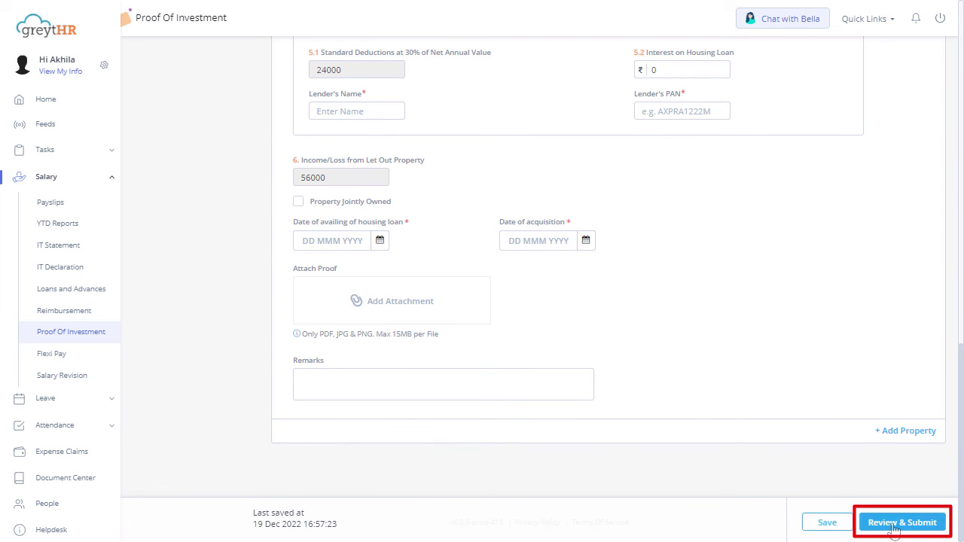
- Review the POI overview: 3 items, house property 41,000, Section 80C 80,000
click(893, 527)
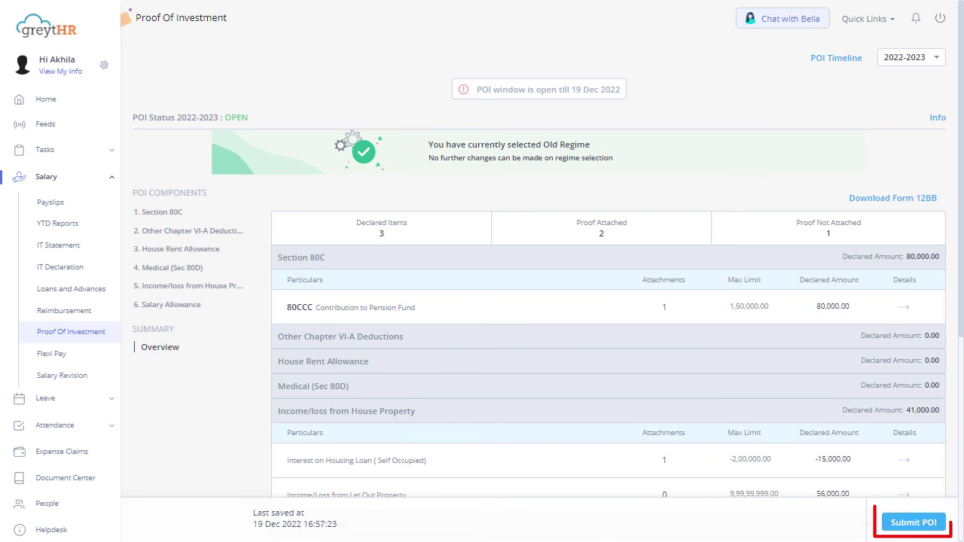
scroll(955, 461, down, 3)
scroll(955, 461, down, 2)
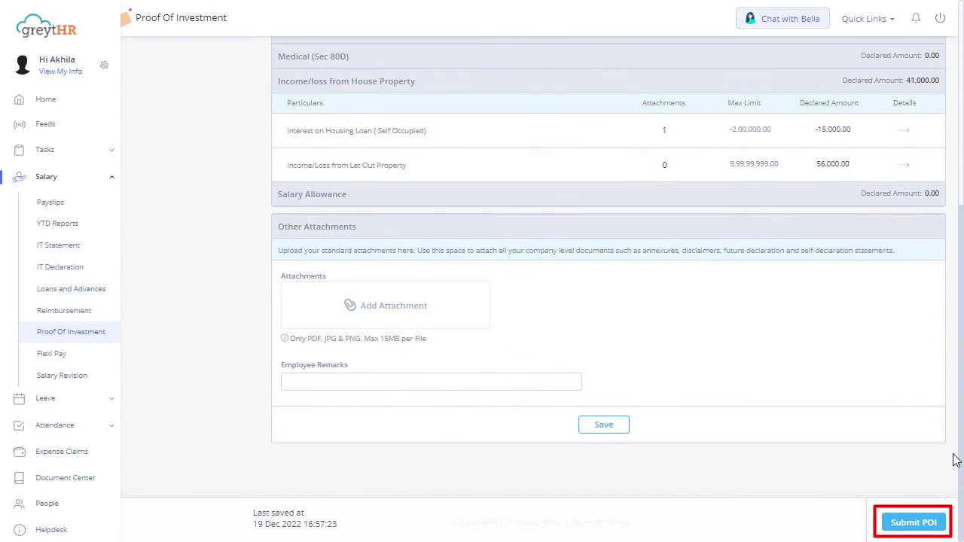
- Submit the POI declaration after ticking the confirmation checkbox
click(906, 525)
click(323, 151)
click(439, 241)
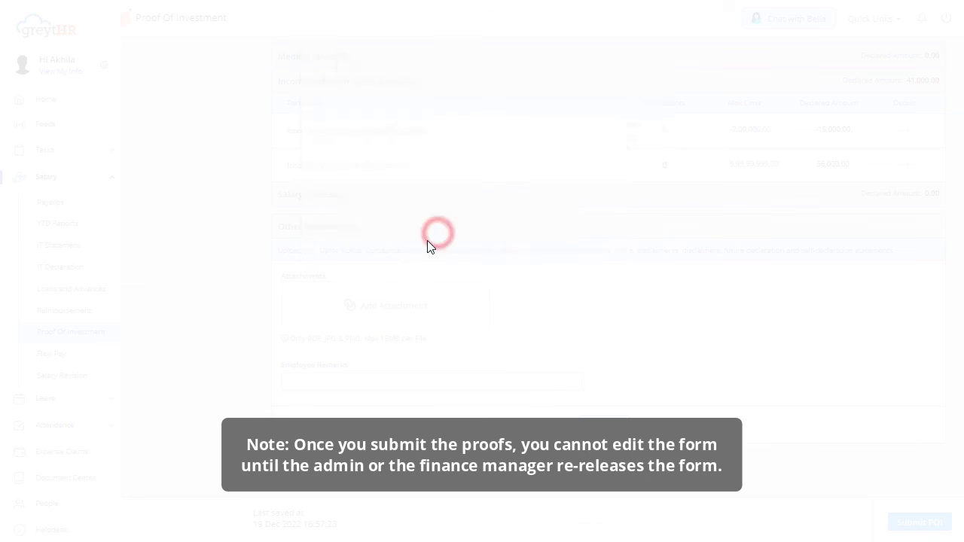